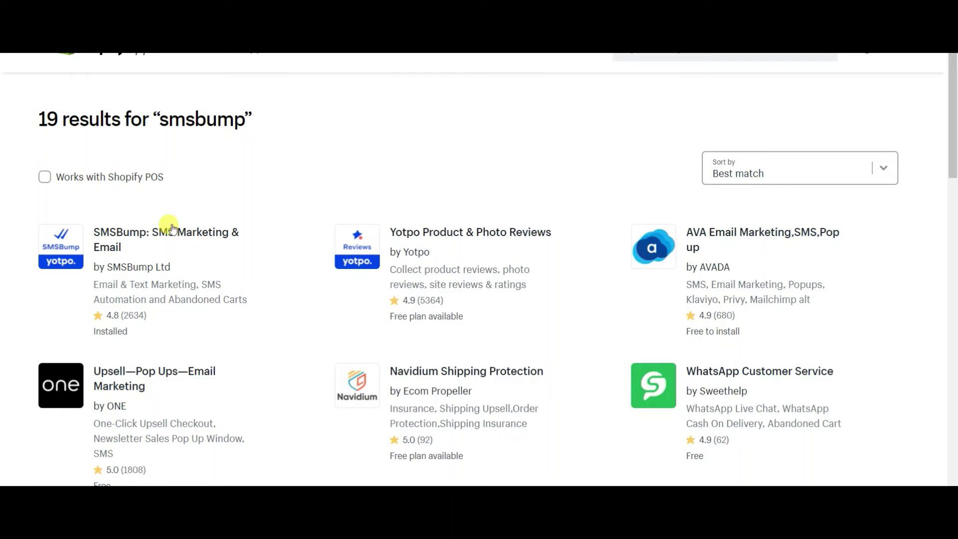
Open the 'SMSBump: SMS Marketing & Email' listing from the App Store search results
left_click(118, 237)
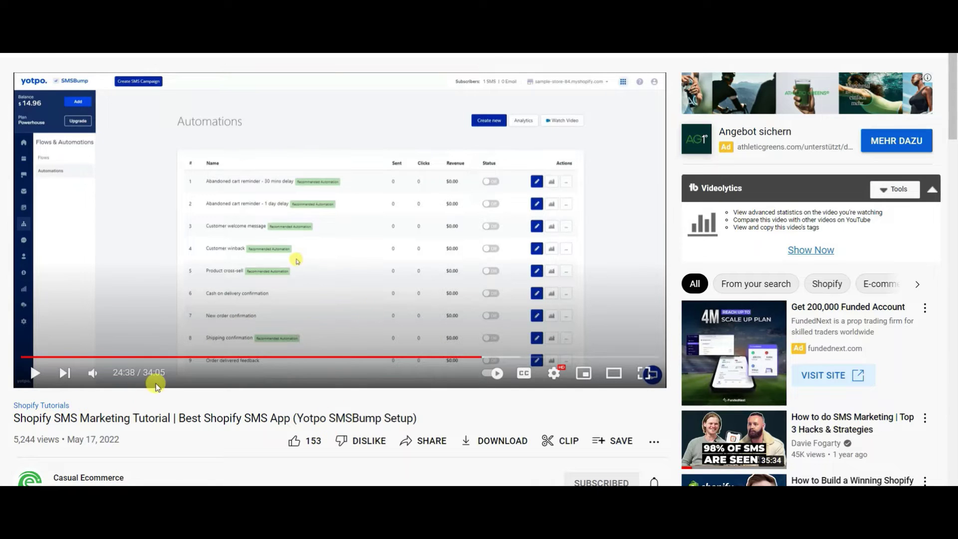
Scroll down through the YouTube tutorial's description and back up to the video
scroll(156, 385, "down", 3)
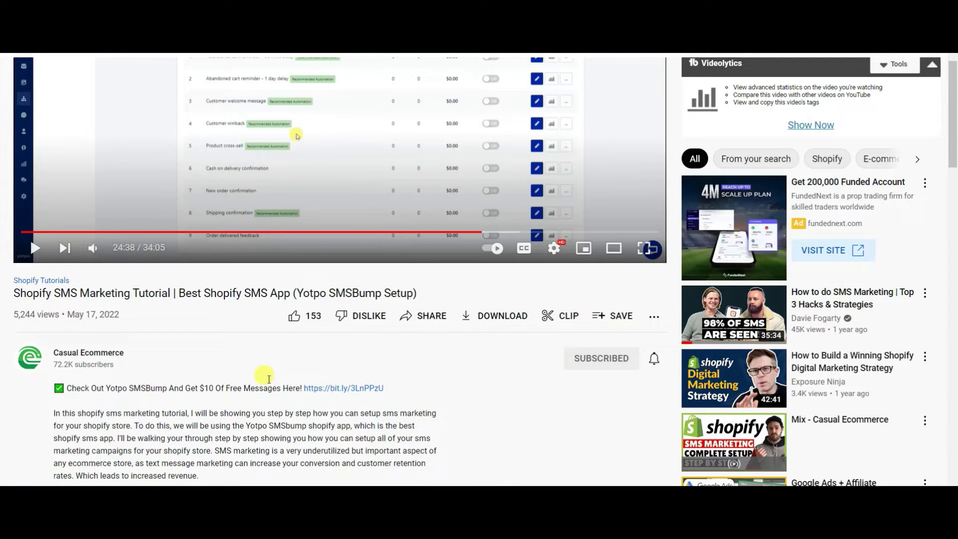
scroll(391, 190, "up", 1)
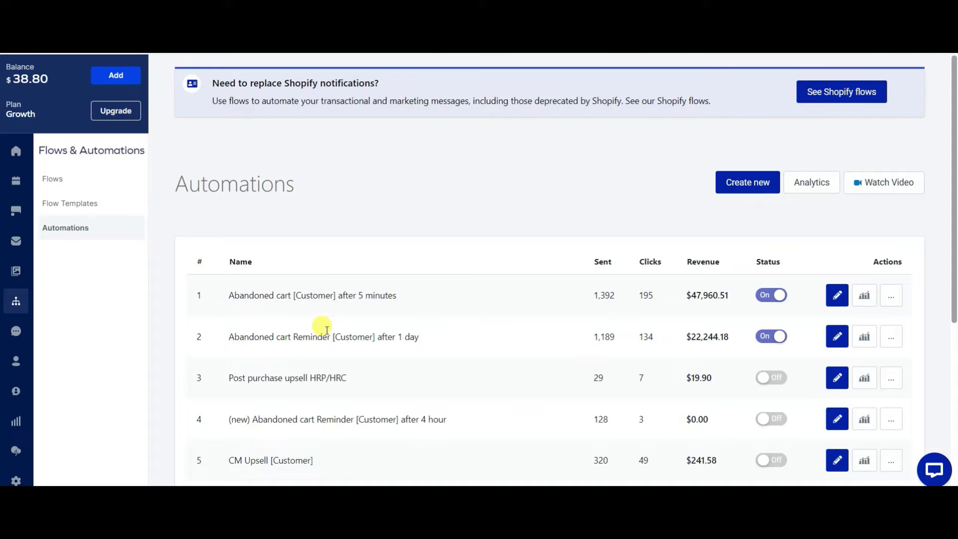
Switch to the Word document holding the abandoned-cart SMS templates
key("alt+Tab")
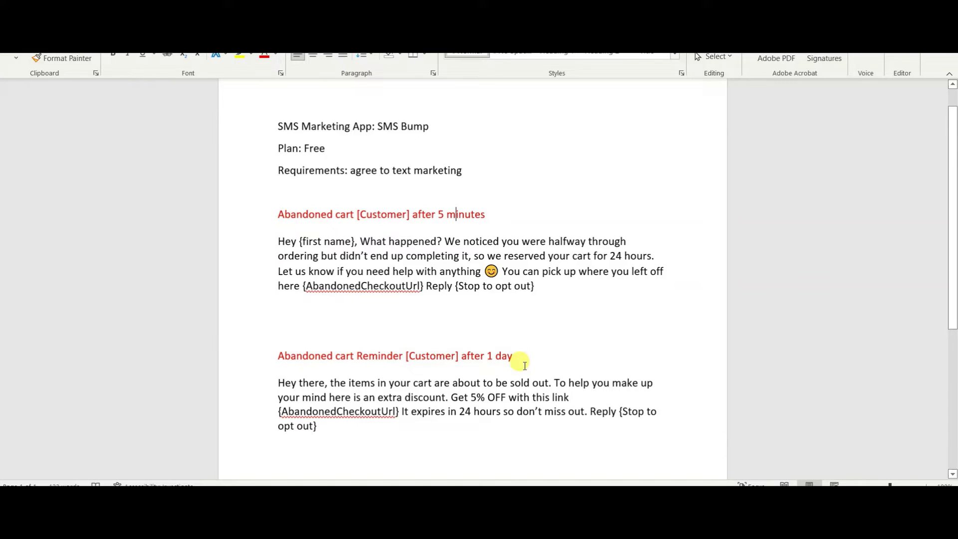
Scroll the Word templates and select the AbandonedCheckoutUrl placeholder
scroll(508, 359, "down", 1)
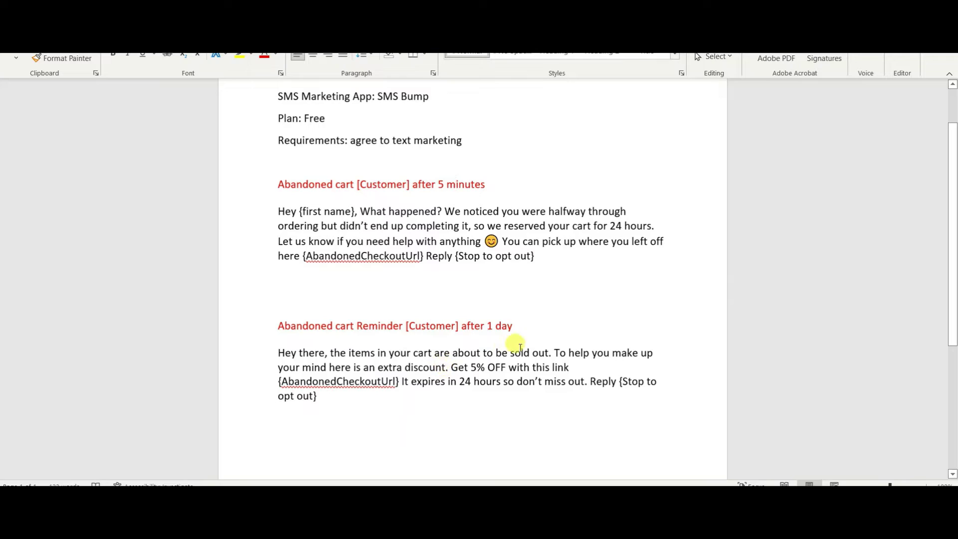
left_click_drag(278, 382, 385, 381)
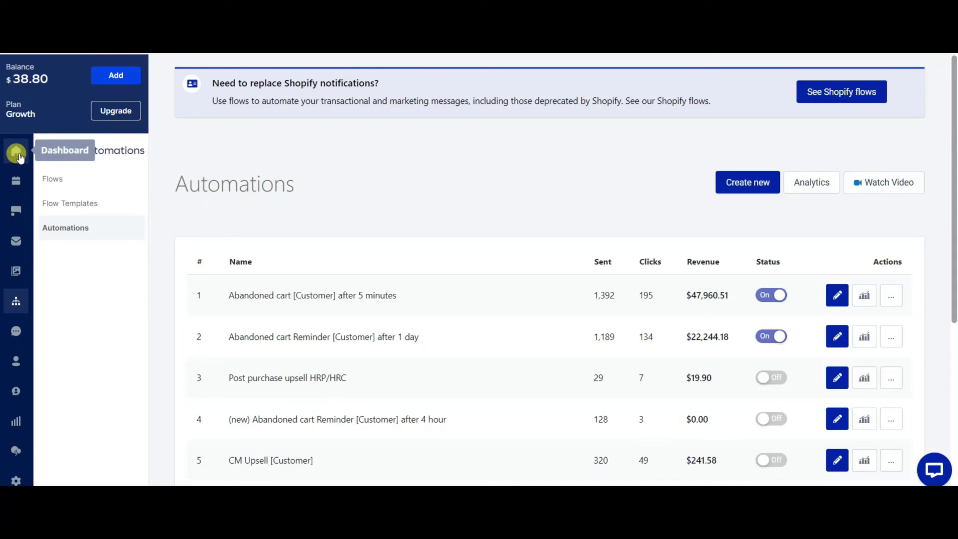
Create a new automation under Flows & Automations > Automations and name it 'after 5'
left_click(17, 152)
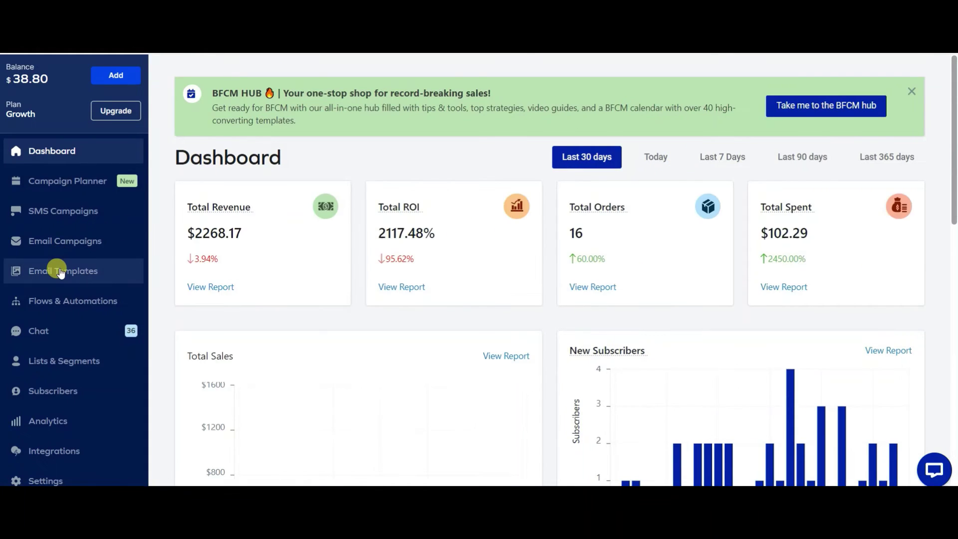
left_click(64, 300)
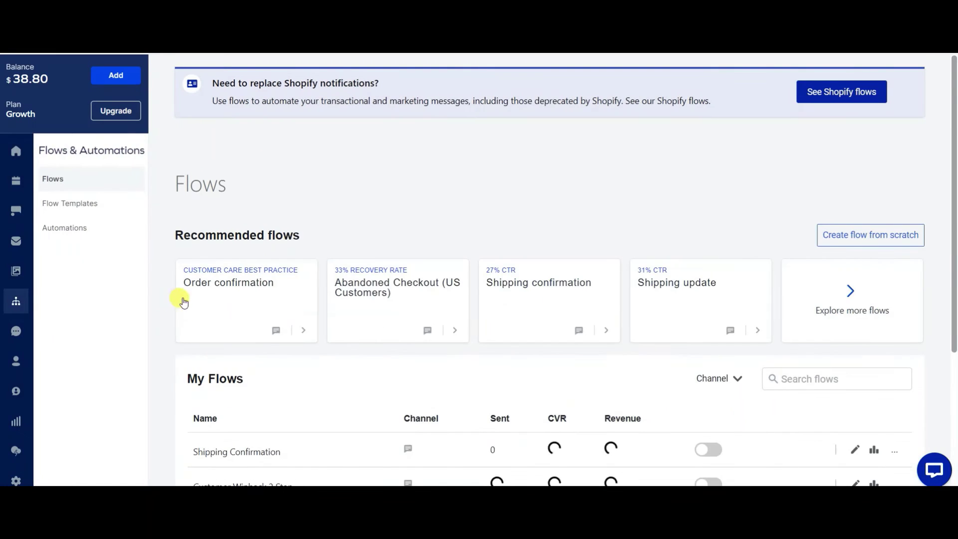
left_click(68, 228)
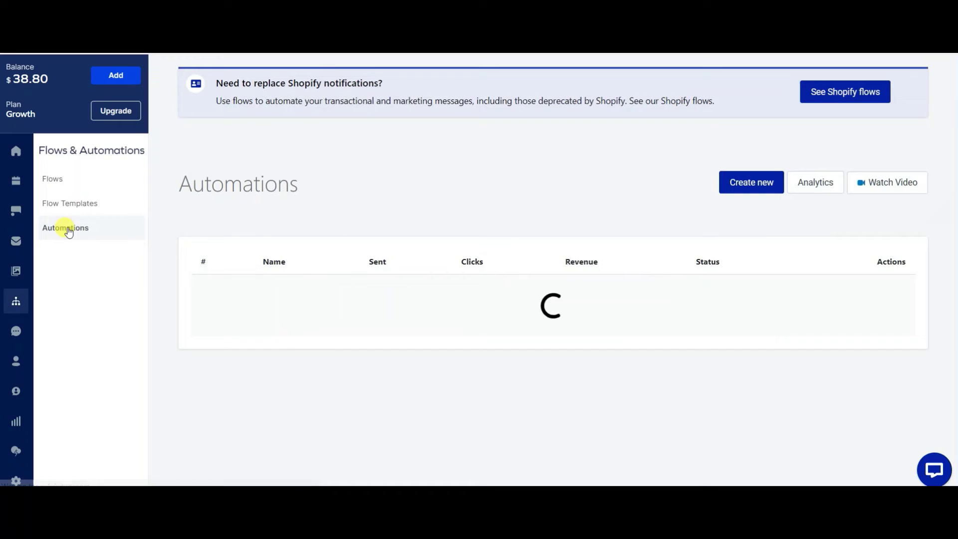
left_click(736, 185)
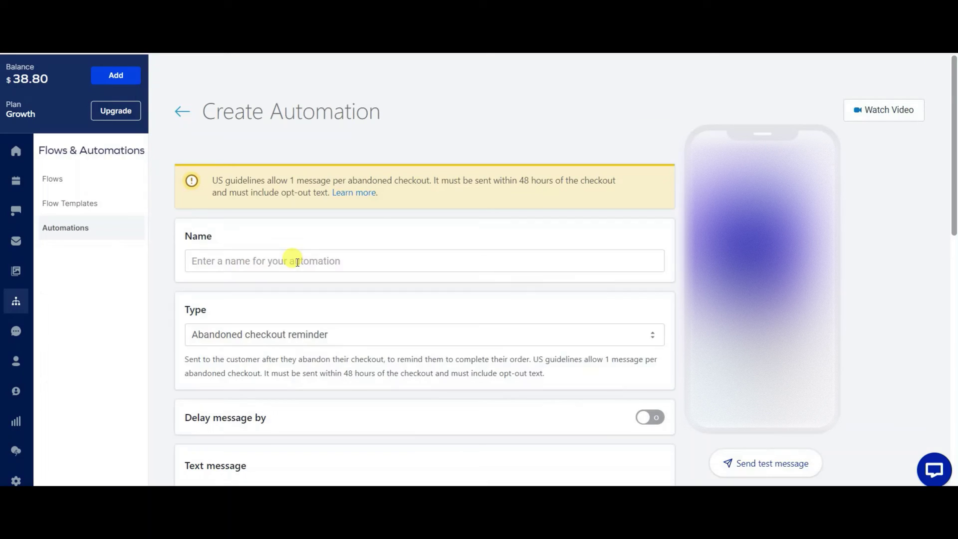
left_click(294, 260)
type("after 5 mins")
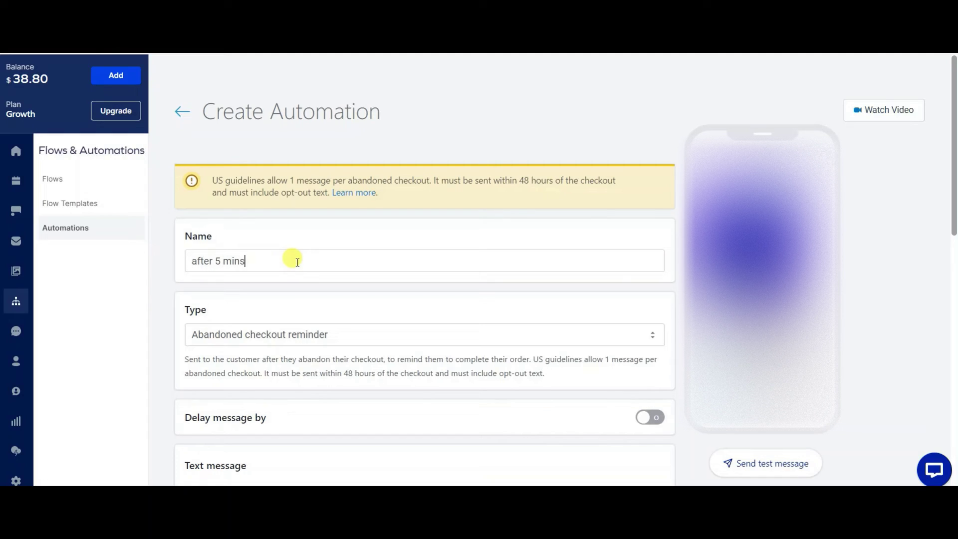
Enable Delay message by with a 5-minute delay, then look over the default message text
scroll(336, 285, "down", 1)
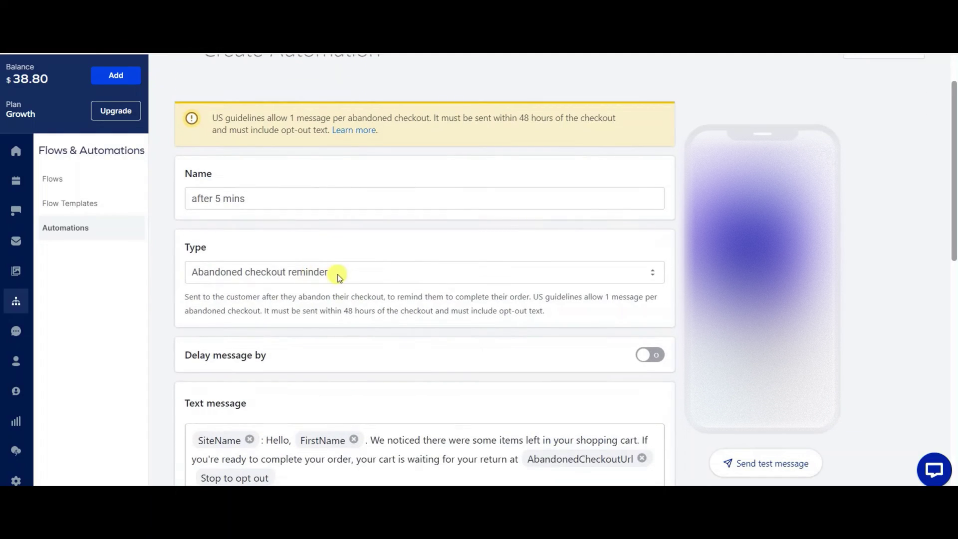
scroll(324, 264, "down", 2)
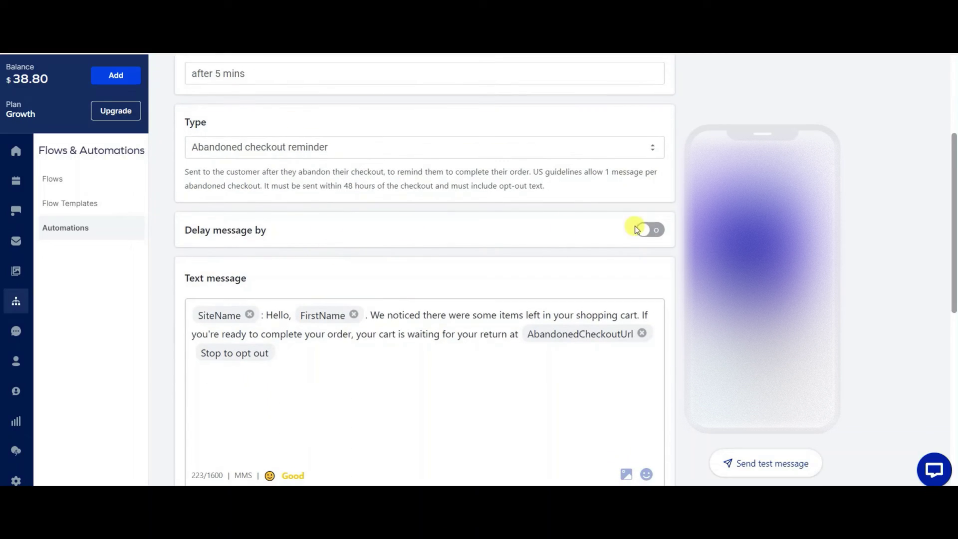
left_click(647, 230)
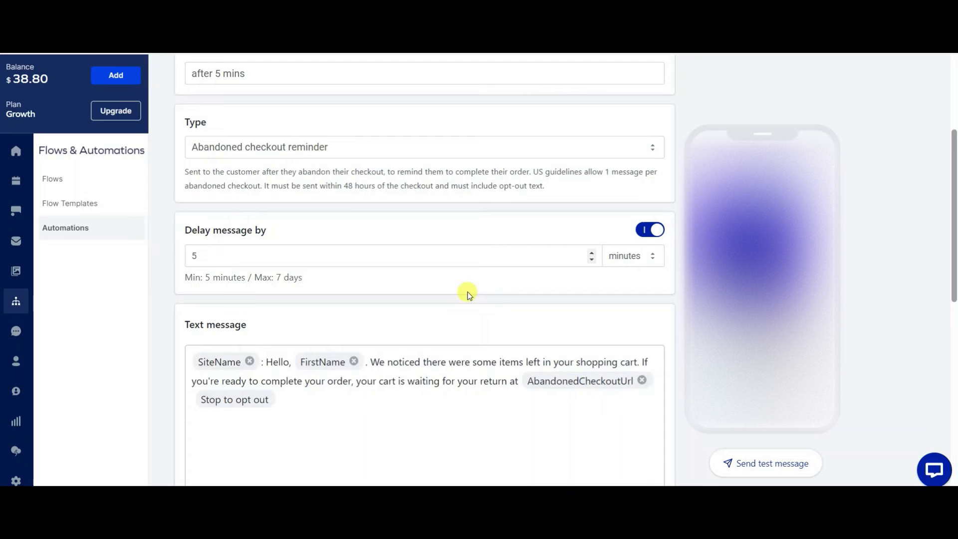
scroll(449, 300, "down", 1)
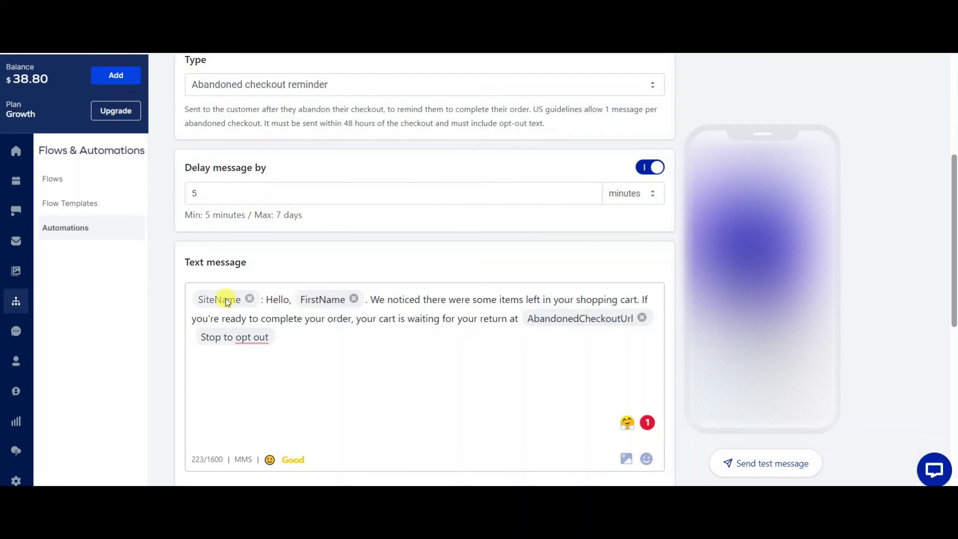
left_click_drag(261, 300, 387, 302)
left_click(486, 297)
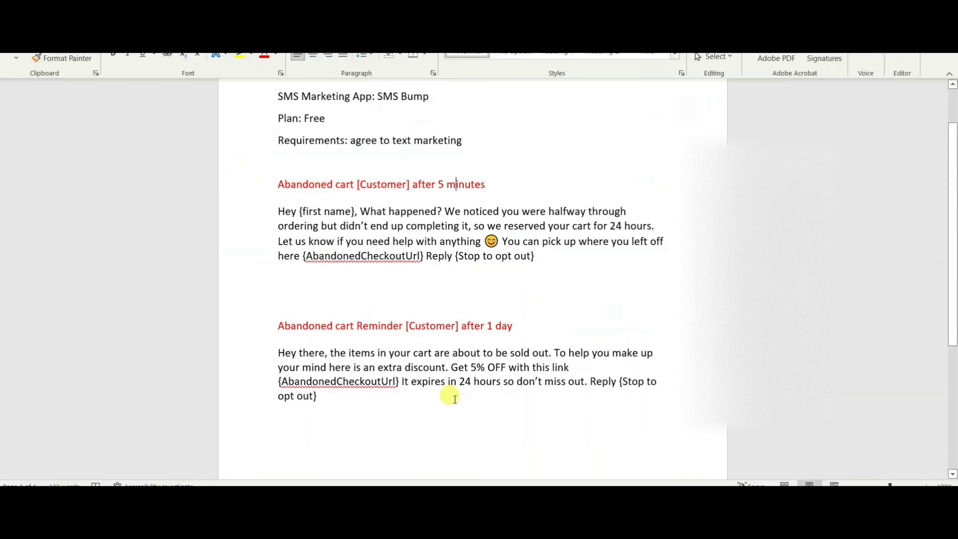
Copy the 5-minute abandoned-cart template paragraph from the Word document
left_click_drag(538, 258, 282, 212)
right_click(282, 211)
left_click(311, 271)
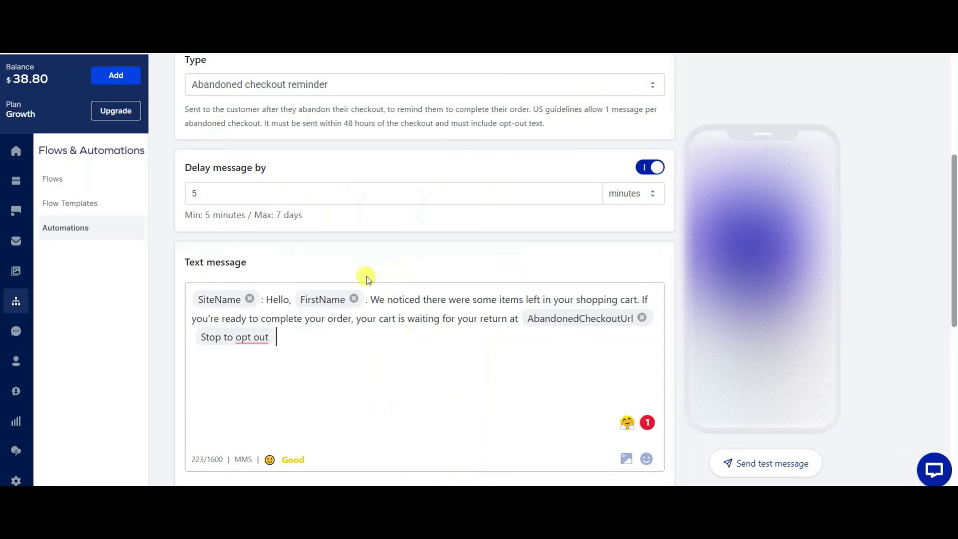
Paste the template over the default message and delete the duplicate opt-out text
left_click_drag(312, 332, 139, 279)
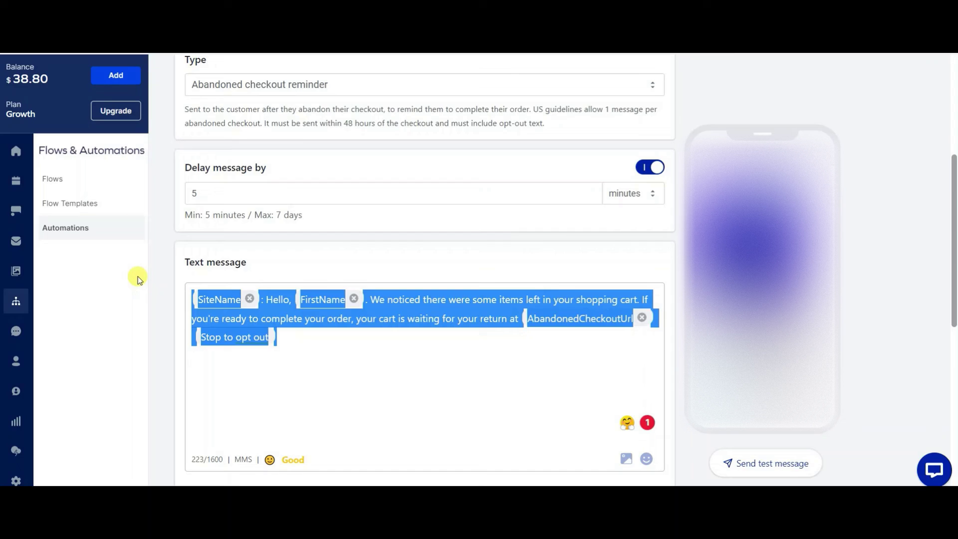
key("ctrl+v")
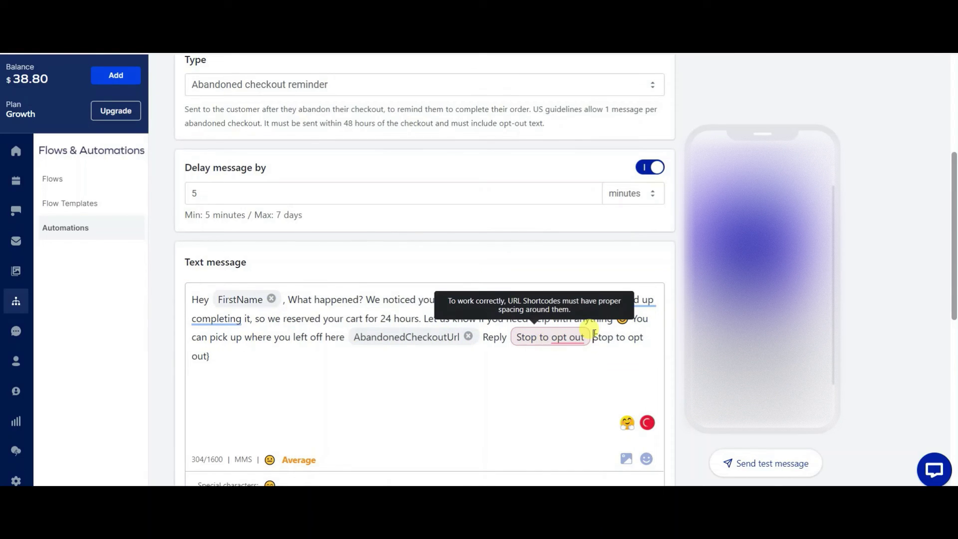
left_click_drag(592, 335, 607, 352)
key("BackSpace")
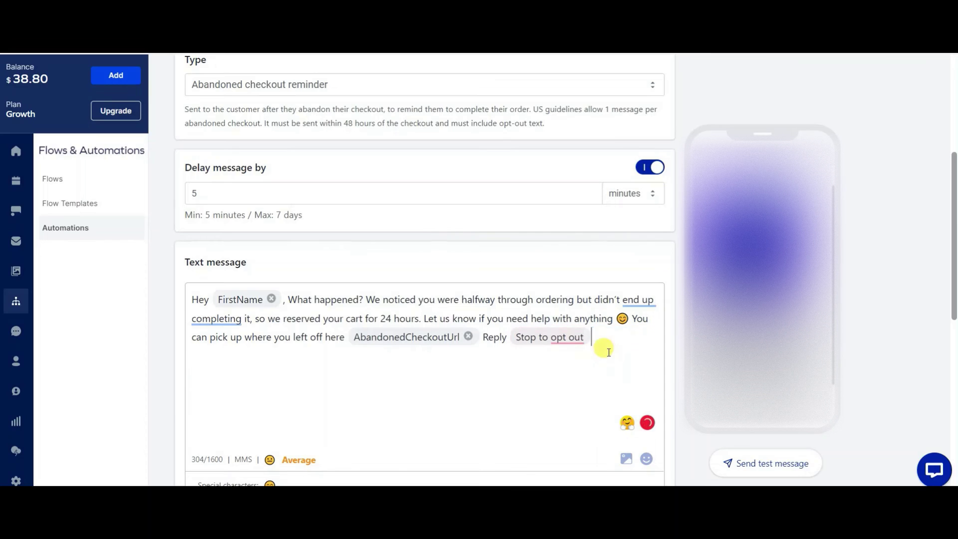
left_click(469, 392)
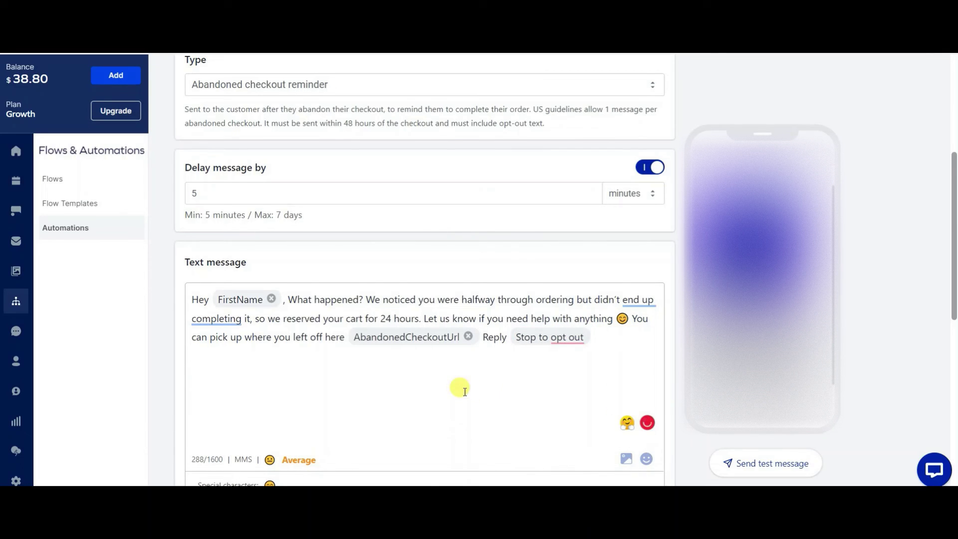
scroll(460, 387, "down", 1)
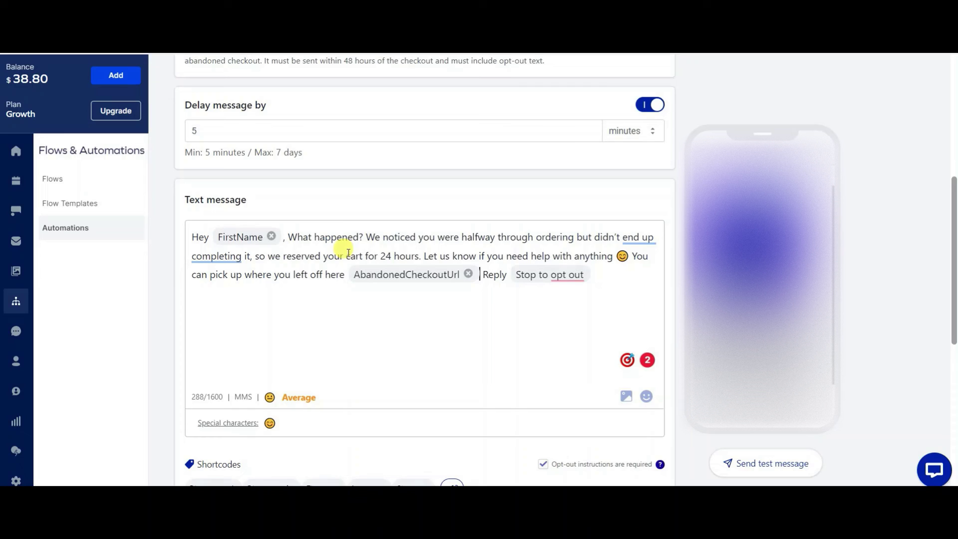
Change the message delay to 1 day and select '5 mins' in the name to rename it
scroll(331, 231, "up", 3)
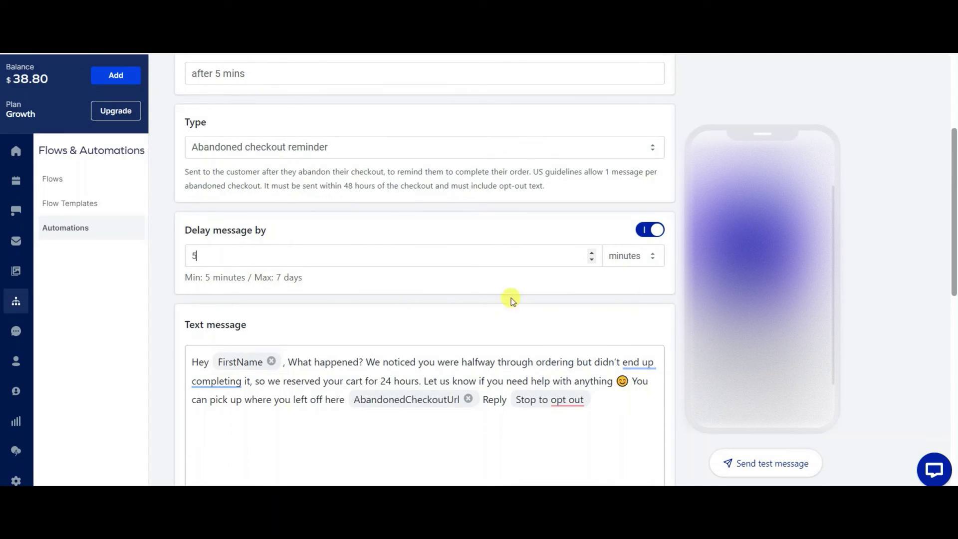
left_click(630, 256)
left_click(618, 295)
double_click(346, 257)
type("1")
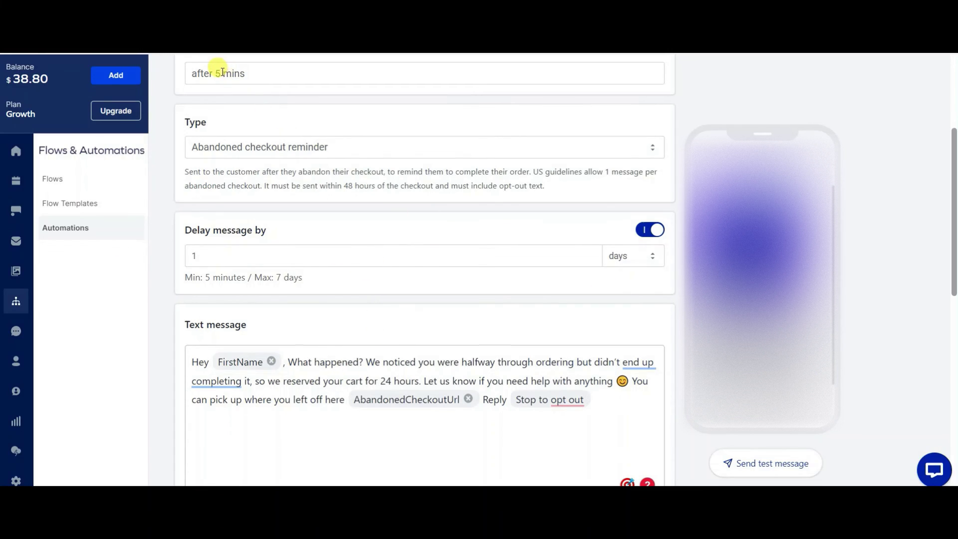
left_click_drag(246, 73, 217, 76)
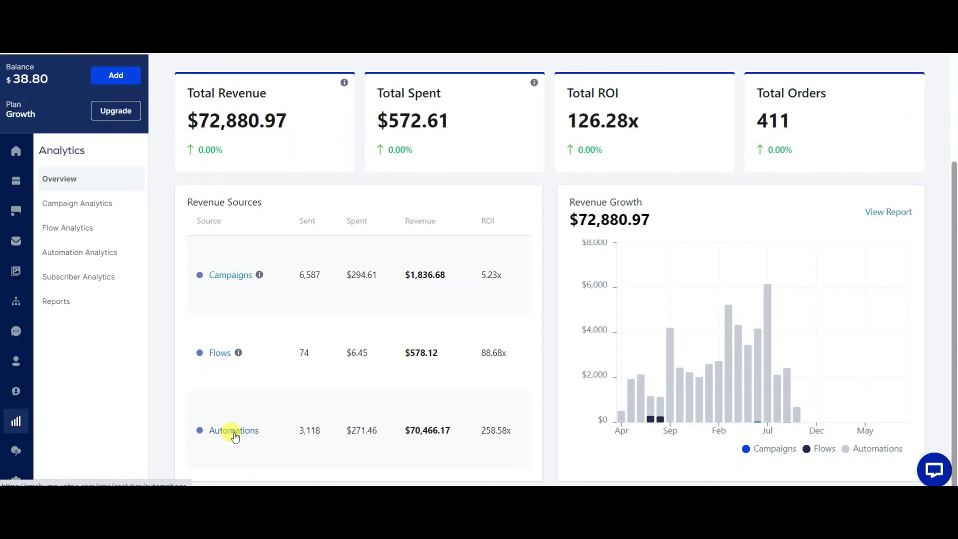
Open the Automations analytics breakdown from the Analytics overview
left_click(234, 431)
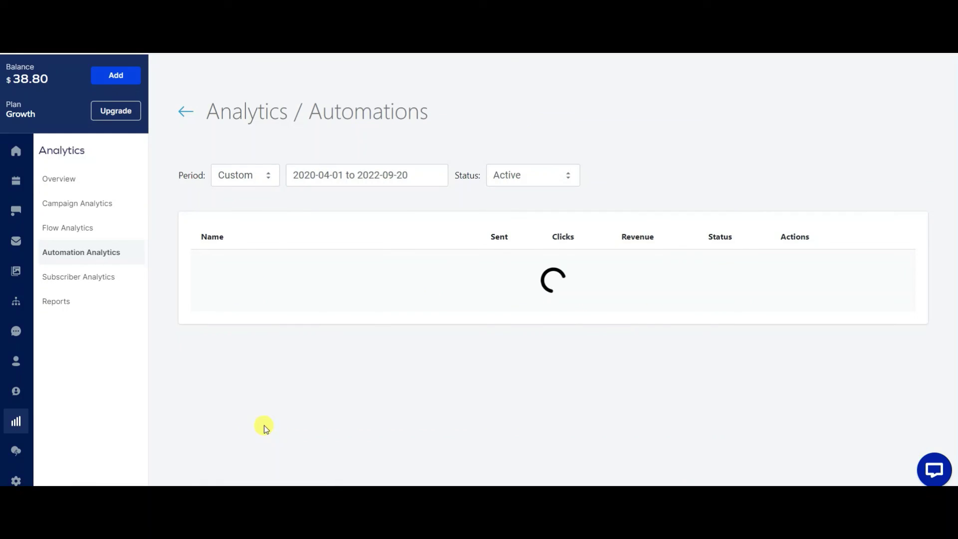